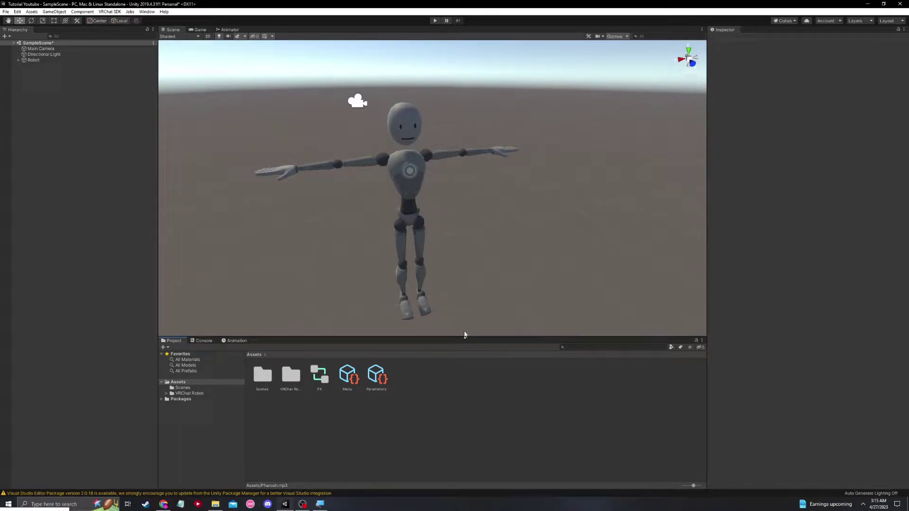
Switch to File Explorer, play Pharoah.mp3 from the downloads' New folder to check the song, and close the player.
{"action": "mouse_move", "coordinate": [459, 252]}
{"action": "right_mouse_down"}
{"action": "mouse_move", "coordinate": [440, 259]}
{"action": "mouse_move", "coordinate": [456, 255]}
{"action": "right_mouse_up"}
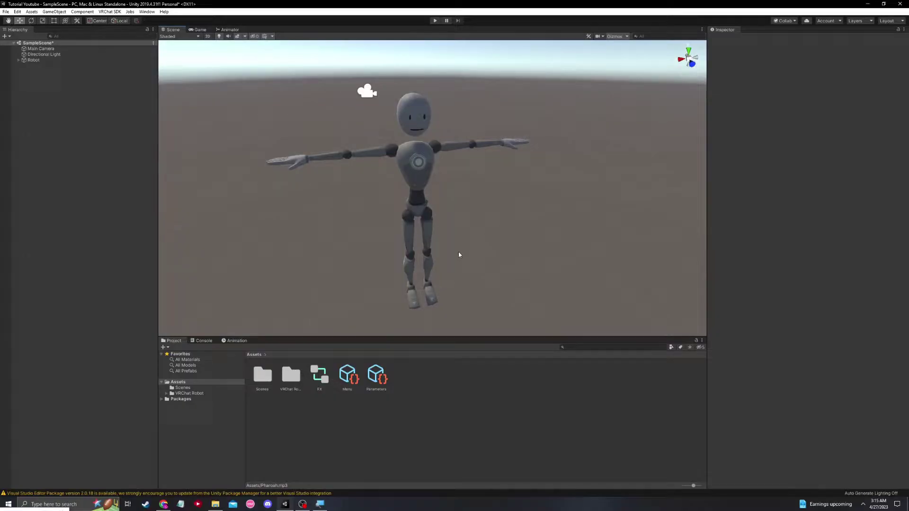
{"action": "left_click", "coordinate": [215, 504]}
{"action": "left_click", "coordinate": [329, 250]}
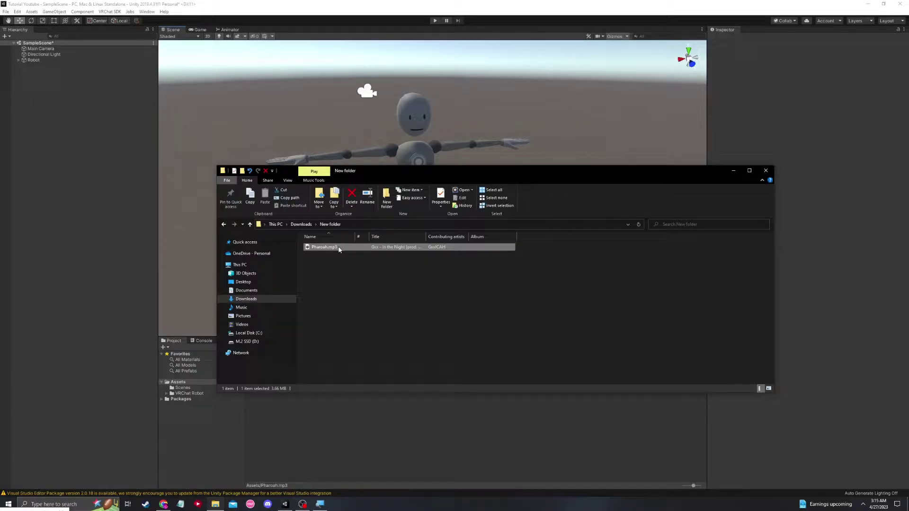
{"action": "double_click", "coordinate": [325, 249]}
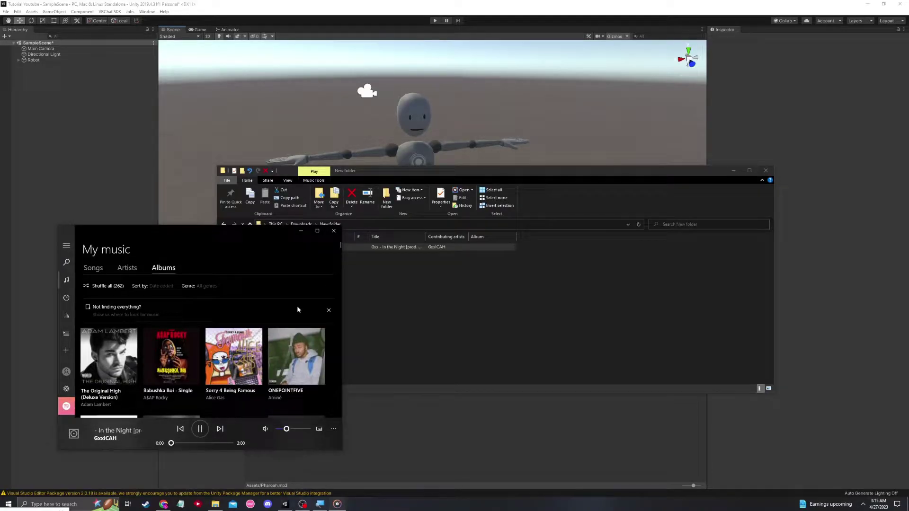
{"action": "left_click", "coordinate": [201, 433]}
{"action": "left_click", "coordinate": [334, 230]}
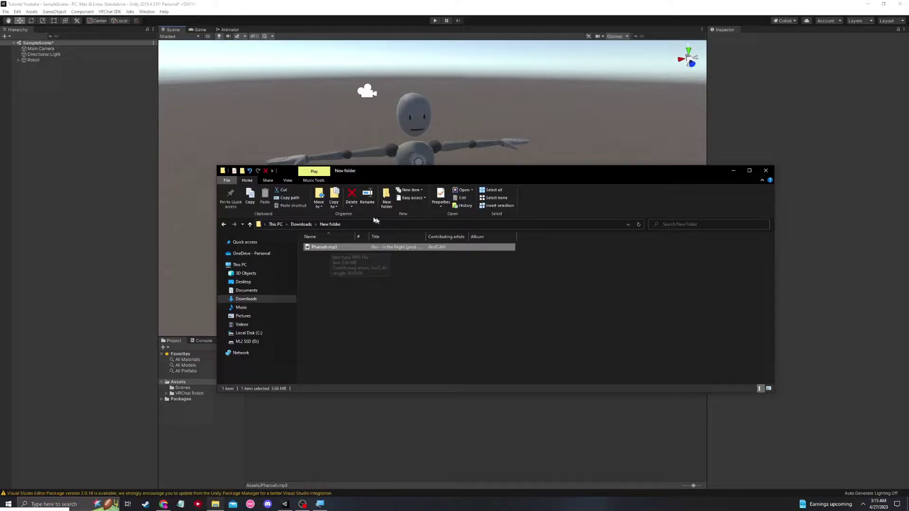
Import Pharoah.mp3 into the Unity project's Assets folder and preview the imported audio clip.
{"action": "left_click_drag", "start_coordinate": [325, 247], "coordinate": [418, 435]}
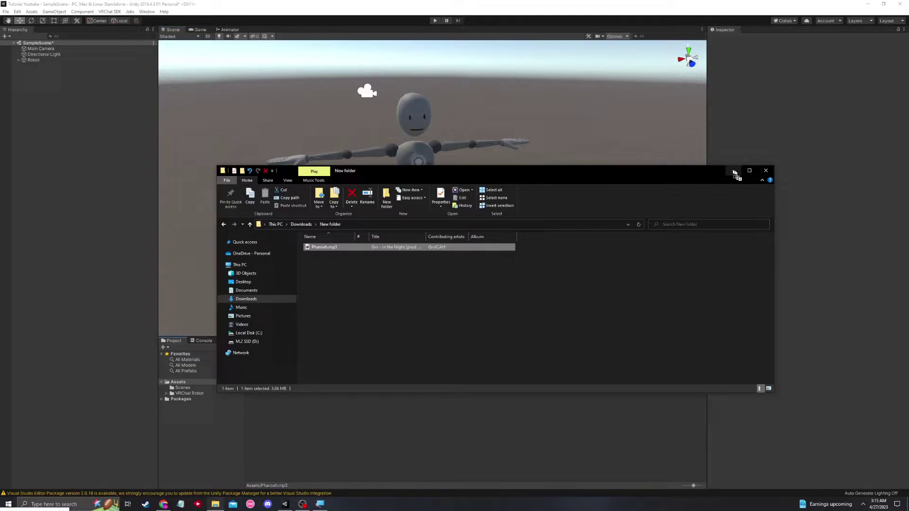
{"action": "left_click", "coordinate": [736, 171]}
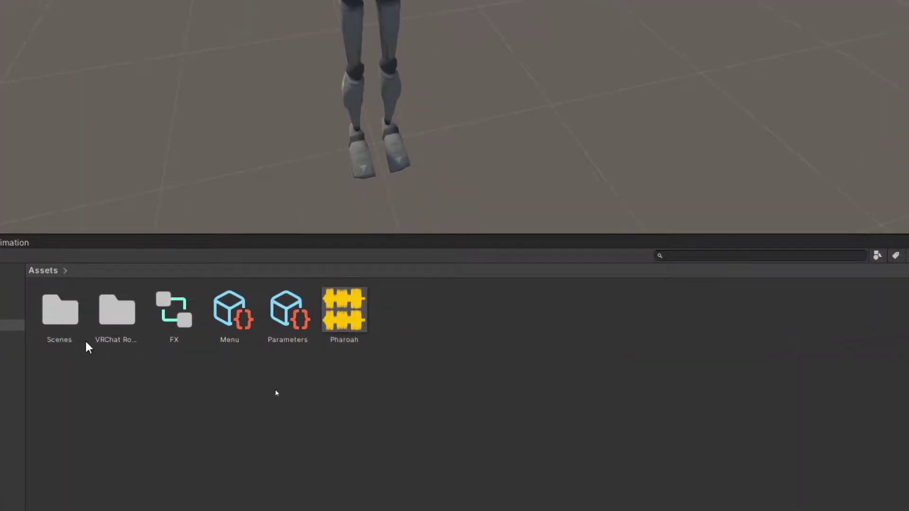
{"action": "left_click", "coordinate": [408, 375]}
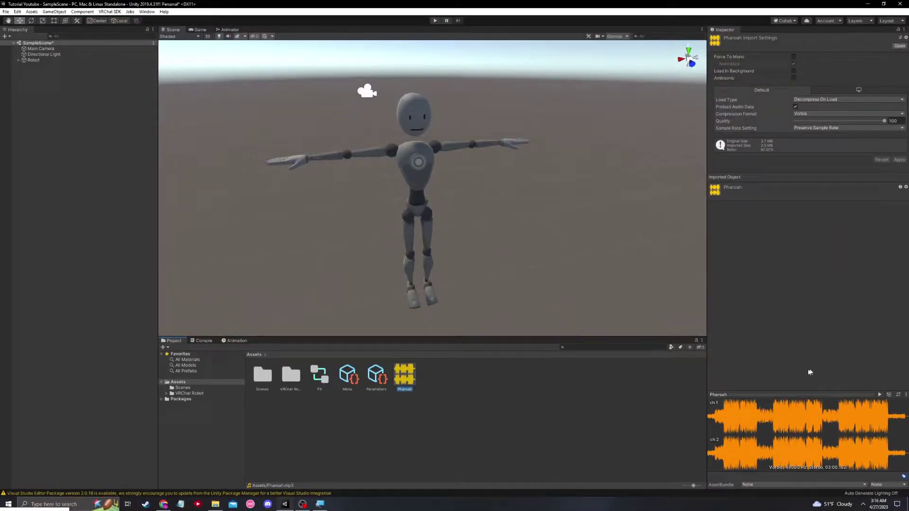
{"action": "left_click_drag", "start_coordinate": [782, 394], "coordinate": [804, 318]}
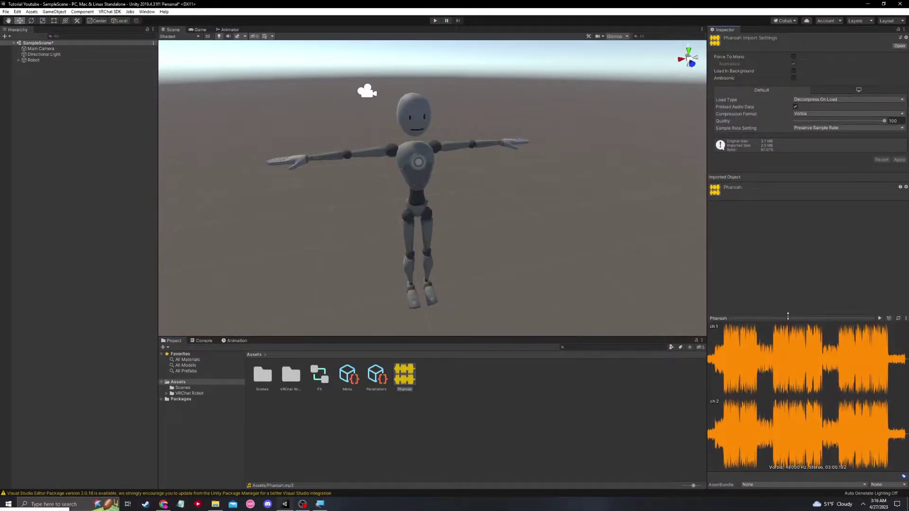
{"action": "left_click", "coordinate": [879, 319]}
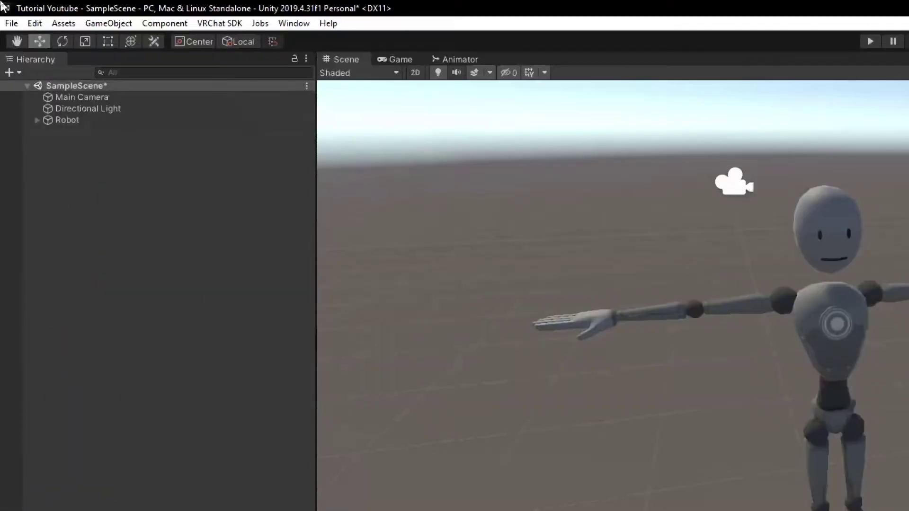
Create an empty GameObject and an Audio Source object in the SampleScene hierarchy.
{"action": "right_click", "coordinate": [101, 247]}
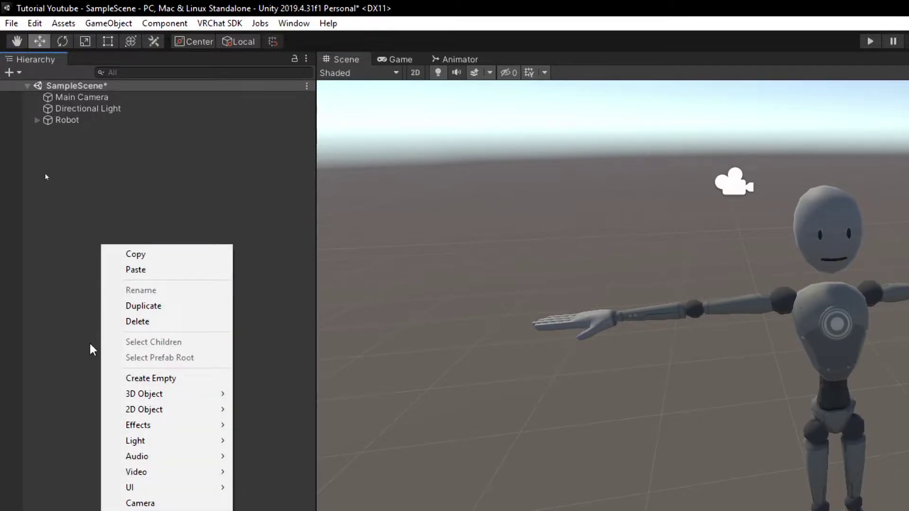
{"action": "left_click", "coordinate": [178, 378]}
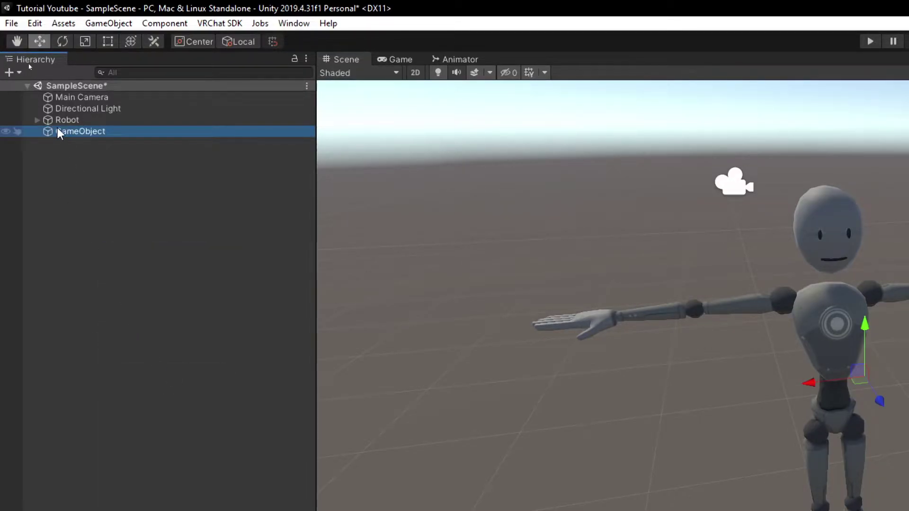
{"action": "right_click", "coordinate": [124, 192]}
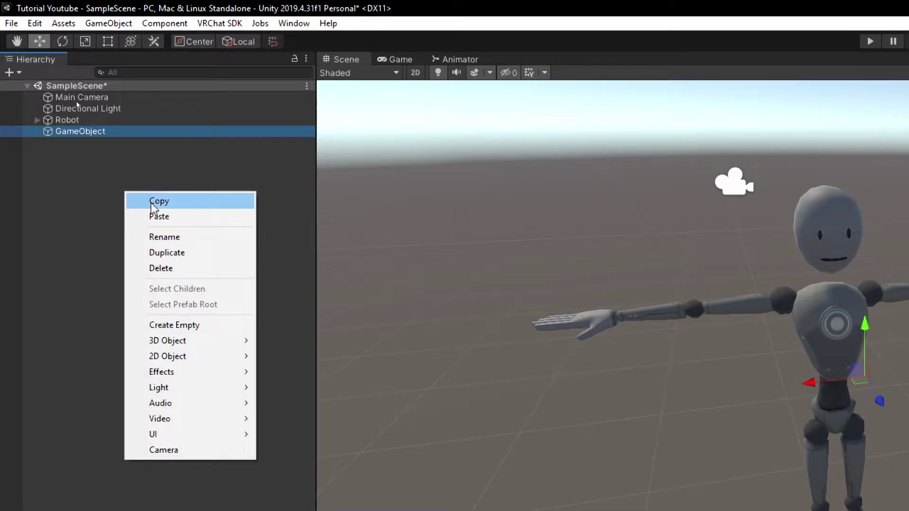
{"action": "mouse_move", "coordinate": [232, 406]}
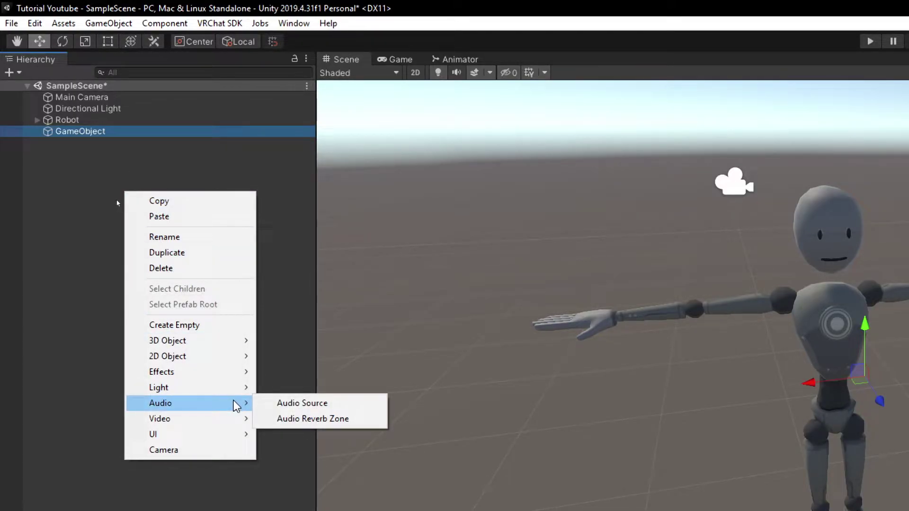
{"action": "left_click", "coordinate": [286, 403]}
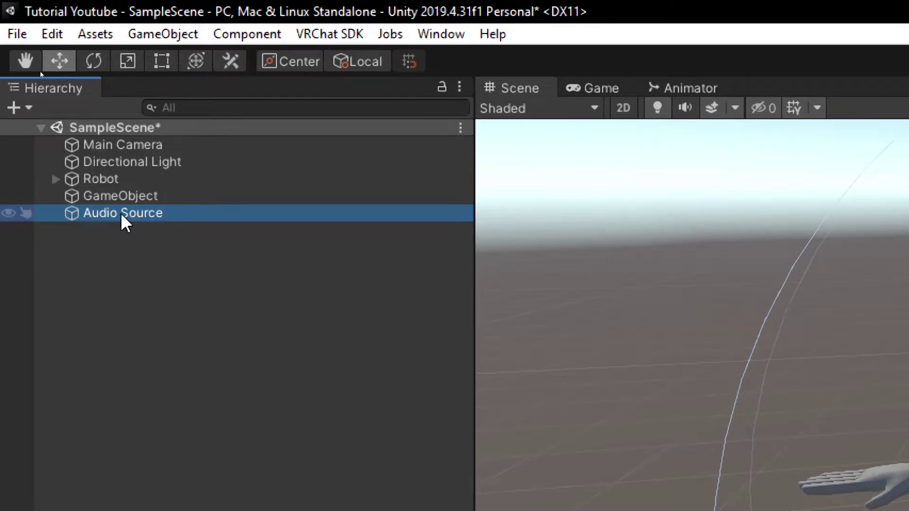
Assign the Pharoah clip from the Assets folder to the Audio Source.
{"action": "left_click_drag", "start_coordinate": [122, 214], "coordinate": [166, 195]}
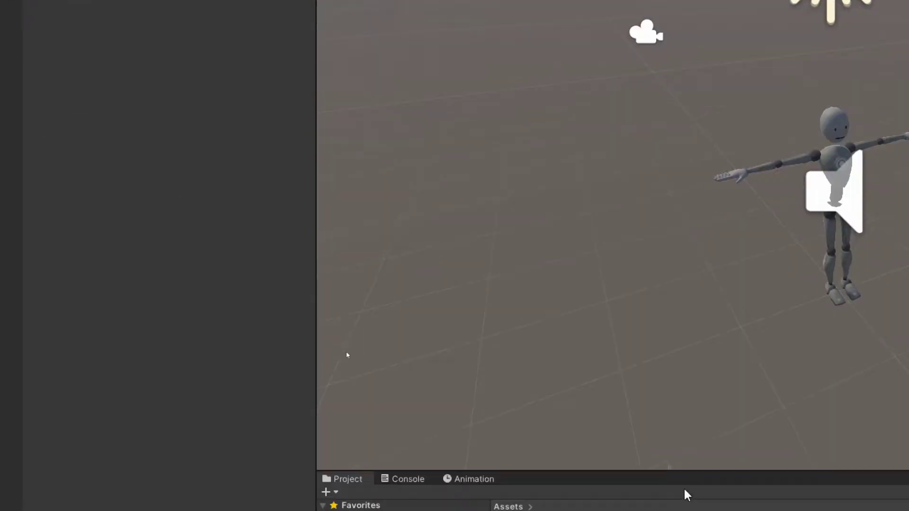
{"action": "left_click_drag", "start_coordinate": [714, 437], "coordinate": [78, 125]}
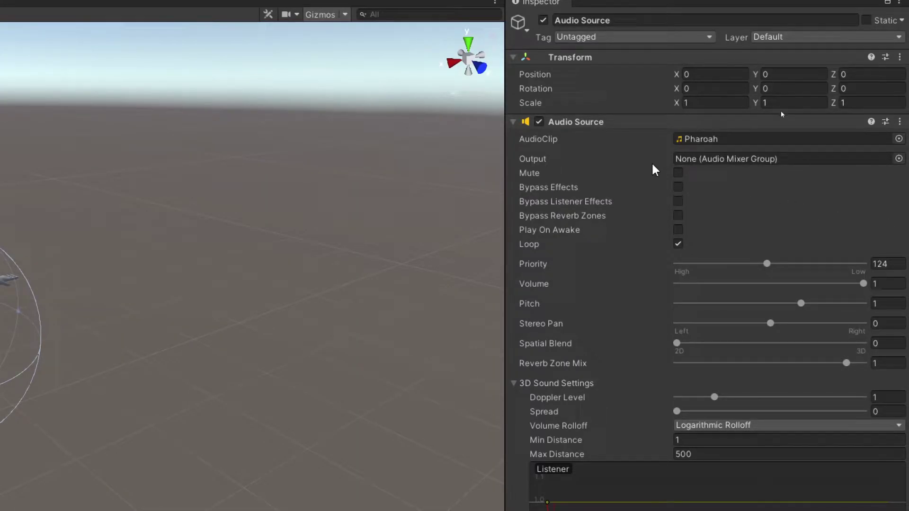
Enable Bypass Effects, Bypass Listener Effects, Bypass Reverb Zones and Play On Awake on the Audio Source, keeping Loop enabled.
{"action": "left_click", "coordinate": [678, 186]}
{"action": "left_click", "coordinate": [678, 201]}
{"action": "left_click", "coordinate": [678, 216]}
{"action": "left_click", "coordinate": [678, 229]}
{"action": "left_click", "coordinate": [678, 244]}
{"action": "left_click", "coordinate": [682, 245]}
{"action": "left_click", "coordinate": [675, 244]}
Set the Audio Source's Priority to 0 and its Volume Rolloff to Linear Rolloff.
{"action": "left_click_drag", "start_coordinate": [766, 264], "coordinate": [640, 255]}
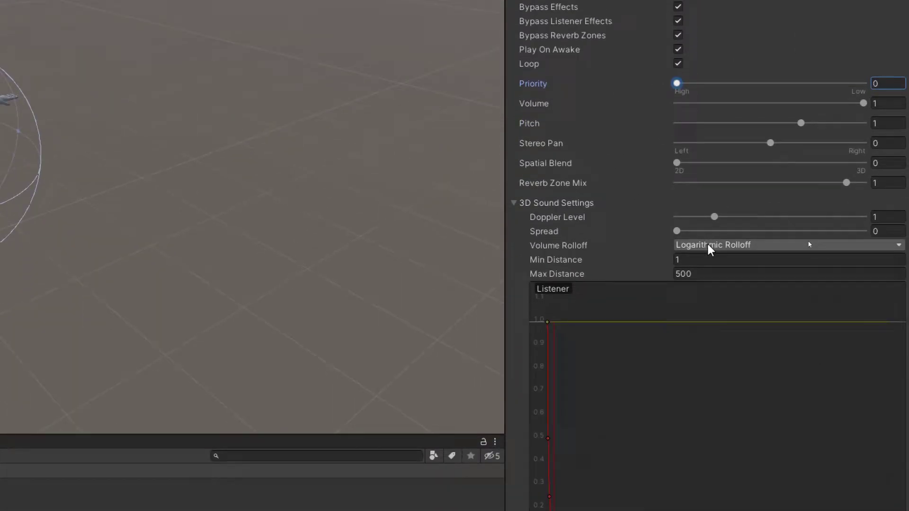
{"action": "left_click", "coordinate": [710, 245]}
{"action": "left_click", "coordinate": [716, 277]}
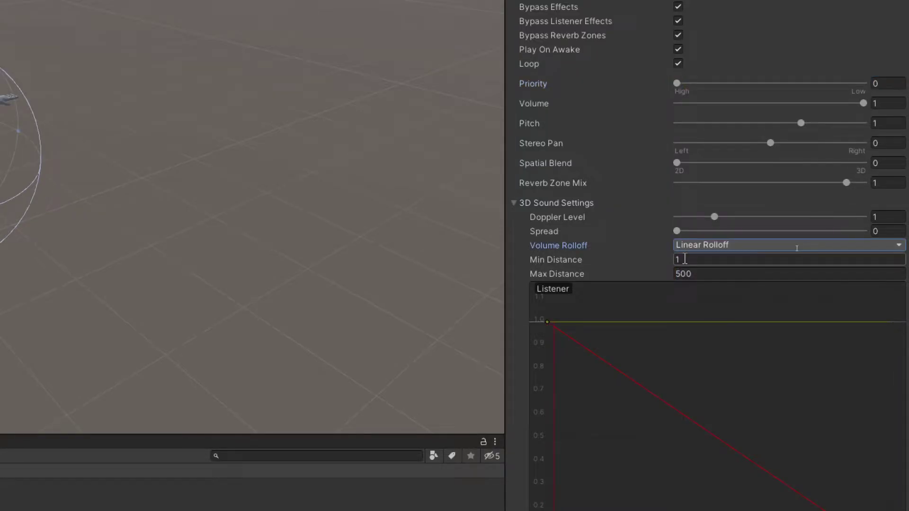
{"action": "scroll", "coordinate": [211, 176], "scroll_direction": "down", "scroll_amount": 3}
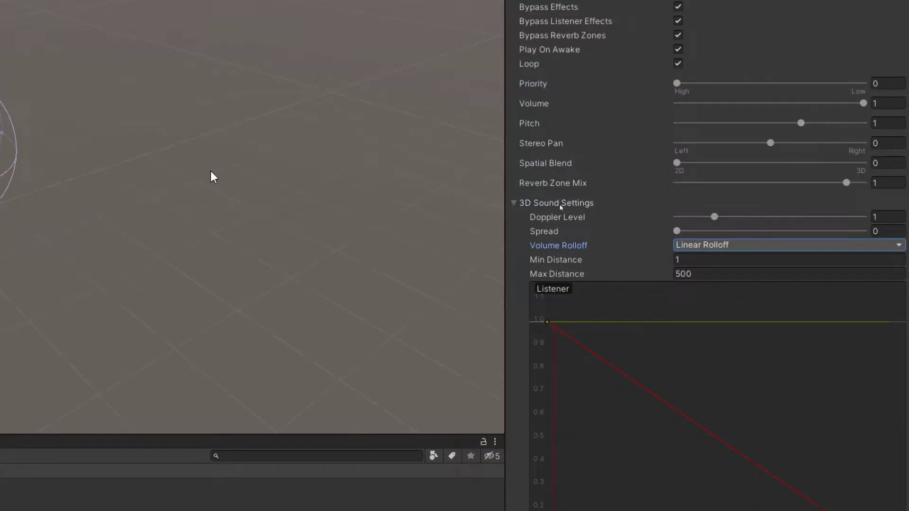
{"action": "scroll", "coordinate": [243, 177], "scroll_direction": "up", "scroll_amount": 2}
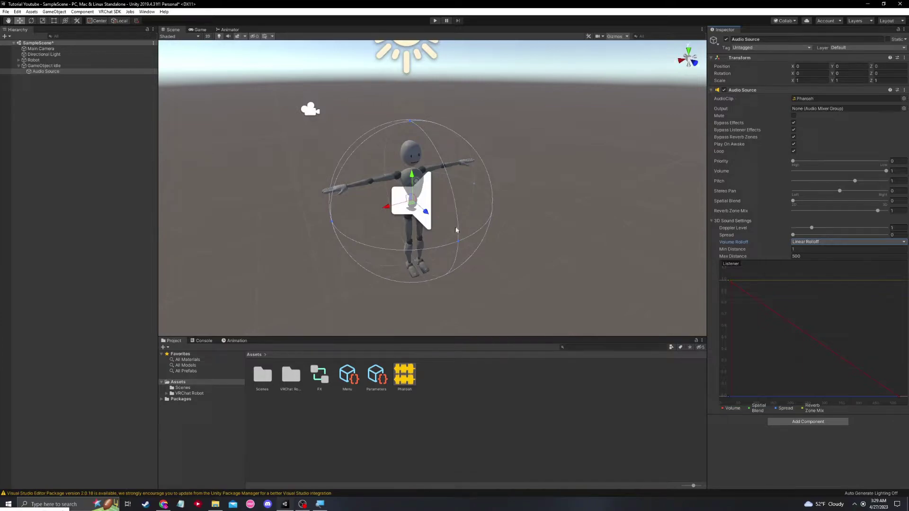
Set the Audio Source's Max Distance to 1.01 and inspect its range sphere around the robot.
{"action": "mouse_move", "coordinate": [392, 185]}
{"action": "right_mouse_down"}
{"action": "mouse_move", "coordinate": [521, 142]}
{"action": "mouse_move", "coordinate": [604, 129]}
{"action": "mouse_move", "coordinate": [371, 189]}
{"action": "mouse_move", "coordinate": [404, 182]}
{"action": "right_mouse_up"}
{"action": "scroll", "coordinate": [403, 181], "scroll_direction": "up", "scroll_amount": 5}
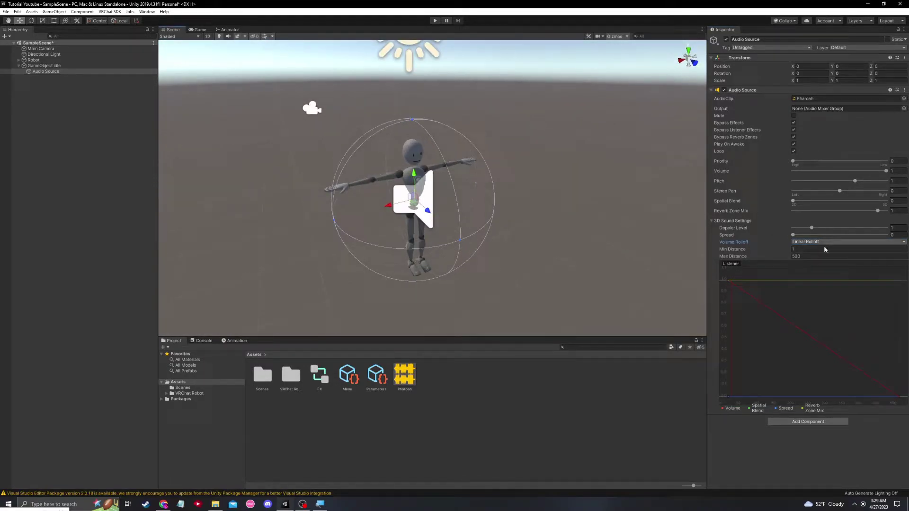
{"action": "left_click_drag", "start_coordinate": [811, 257], "coordinate": [761, 253]}
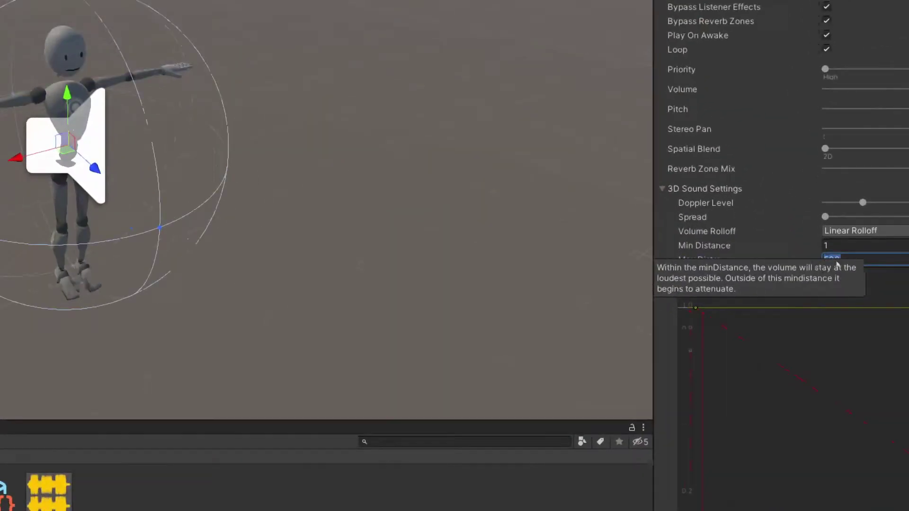
{"action": "type", "text": "1"}
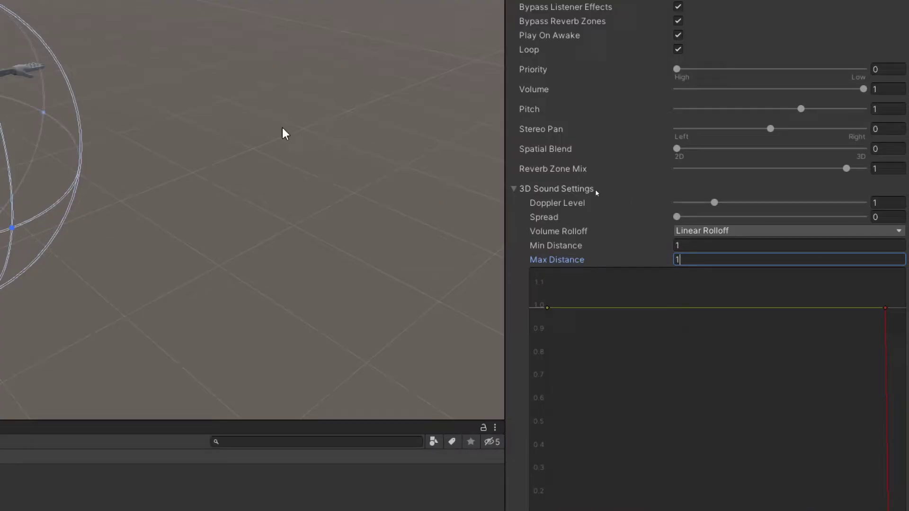
{"action": "type", "text": ".01"}
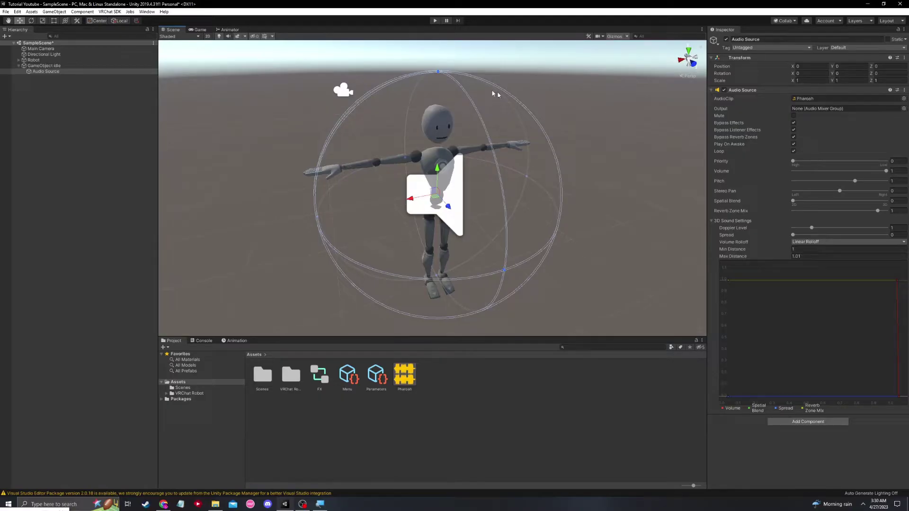
{"action": "scroll", "coordinate": [482, 230], "scroll_direction": "down", "scroll_amount": 2}
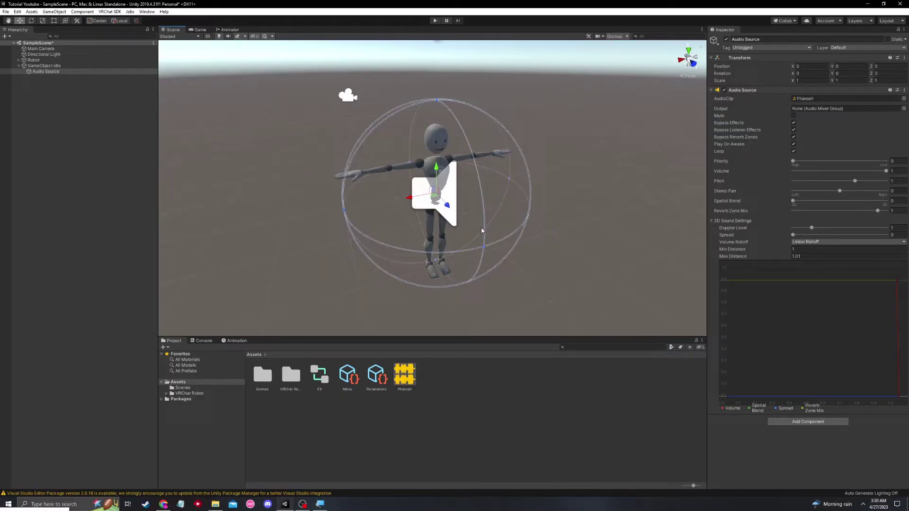
{"action": "scroll", "coordinate": [444, 120], "scroll_direction": "down", "scroll_amount": 8}
{"action": "mouse_move", "coordinate": [390, 71]}
{"action": "right_mouse_down"}
{"action": "mouse_move", "coordinate": [365, 152]}
{"action": "mouse_move", "coordinate": [411, 97]}
{"action": "mouse_move", "coordinate": [392, 71]}
{"action": "right_mouse_up"}
{"action": "scroll", "coordinate": [392, 70], "scroll_direction": "up", "scroll_amount": 4}
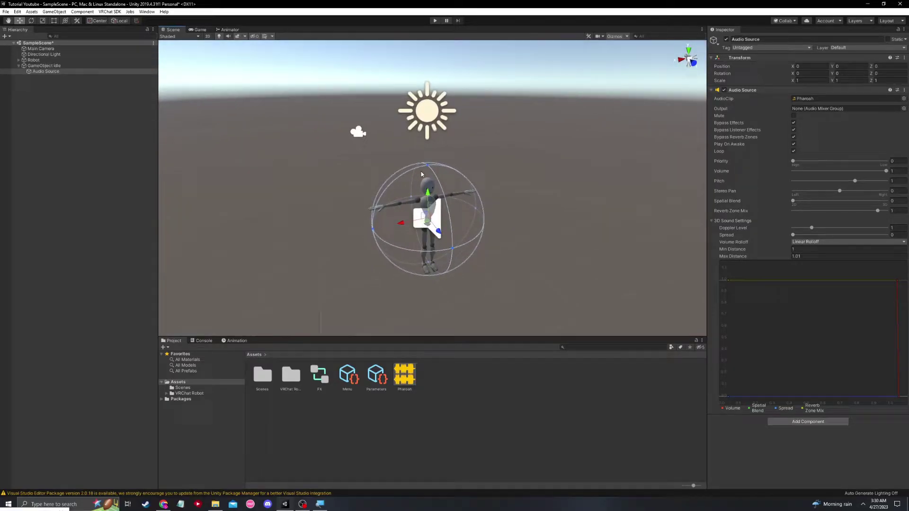
Set the Audio Source's Max Distance to 29 and Min Distance to 10, and check both range spheres in the scene.
{"action": "left_click_drag", "start_coordinate": [785, 251], "coordinate": [781, 247]}
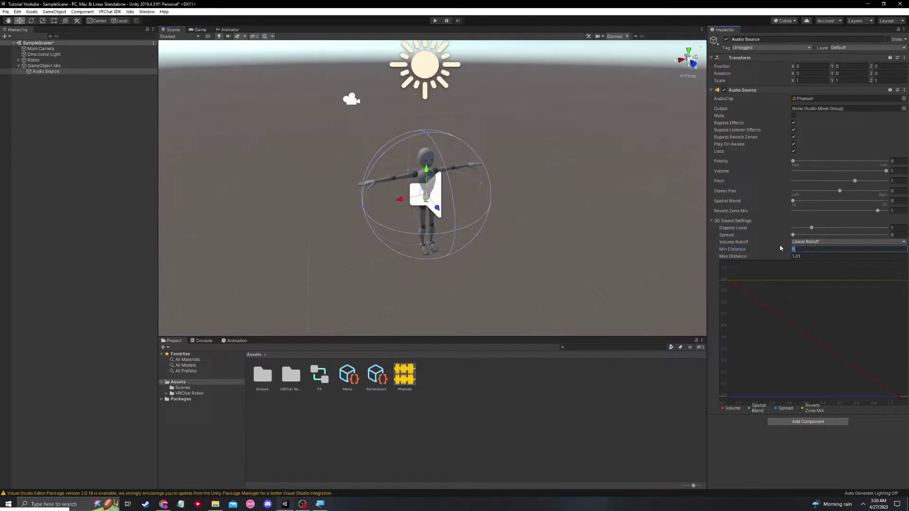
{"action": "left_click", "coordinate": [809, 256]}
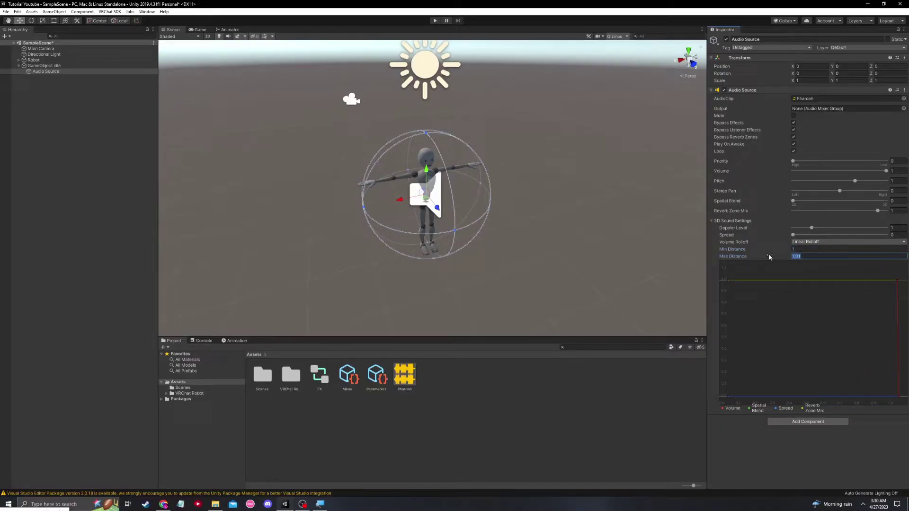
{"action": "type", "text": "290"}
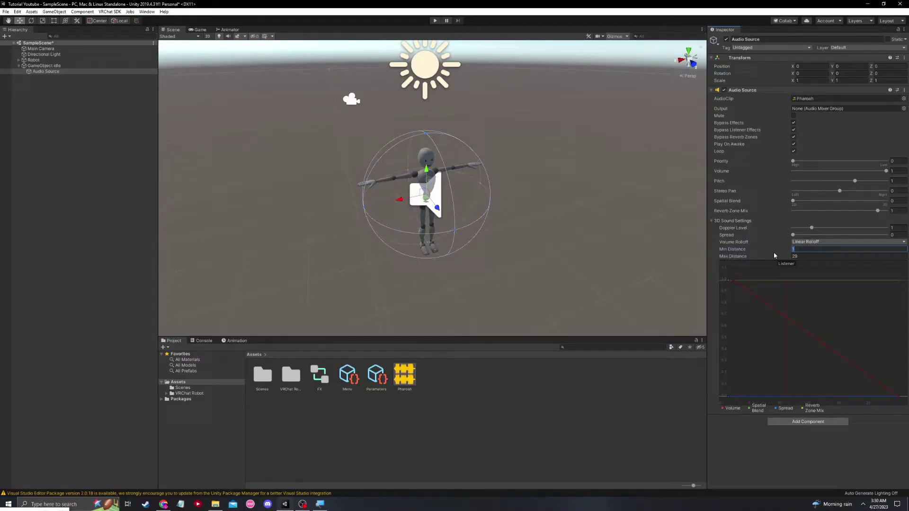
{"action": "scroll", "coordinate": [459, 199], "scroll_direction": "down", "scroll_amount": 5}
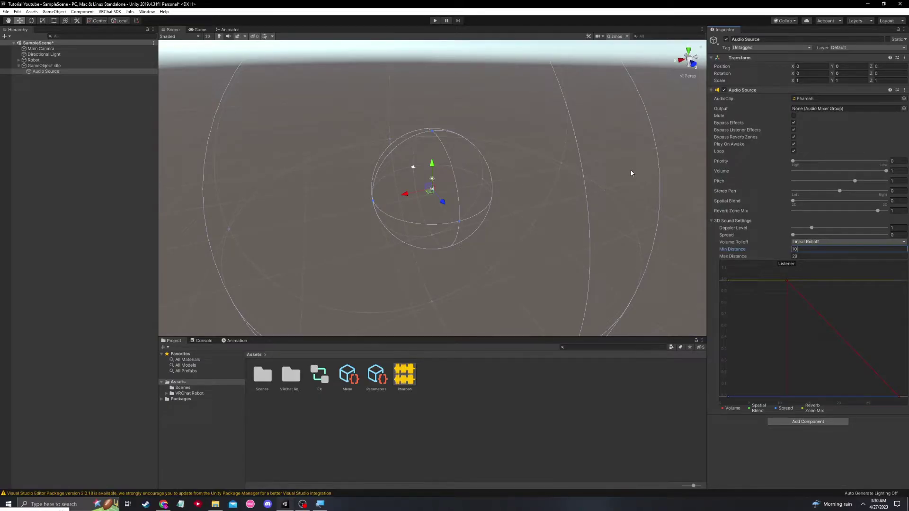
{"action": "scroll", "coordinate": [471, 231], "scroll_direction": "up", "scroll_amount": 1}
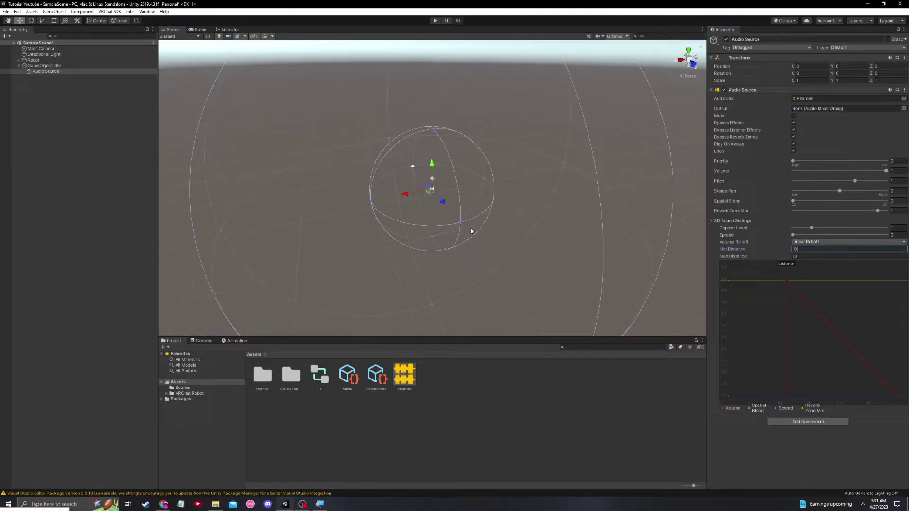
{"action": "scroll", "coordinate": [471, 231], "scroll_direction": "down", "scroll_amount": 1}
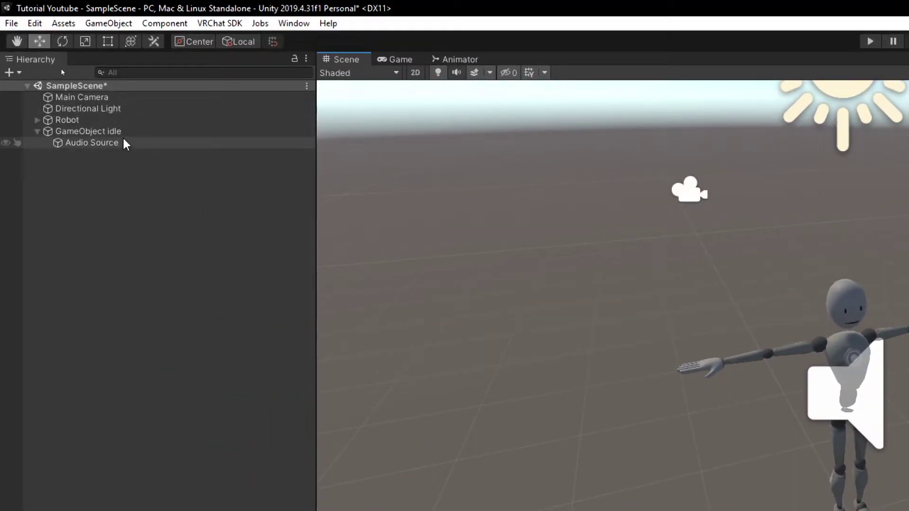
Make GameObject idle, with its Audio Source, a child of the Robot avatar.
{"action": "left_click_drag", "start_coordinate": [90, 132], "coordinate": [54, 120]}
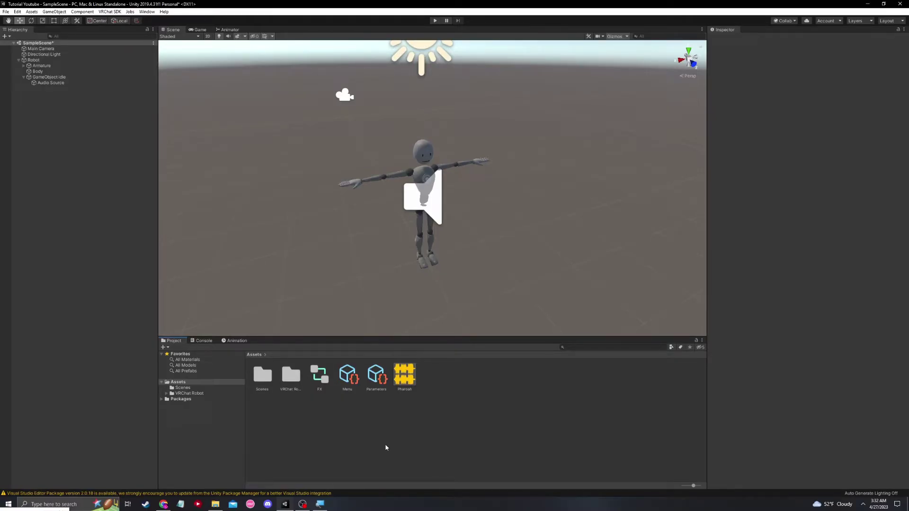
Import the ToggleAssistant-0.11.0_1 Unity package from the Starting Packages v2 folder into the project's Assets.
{"action": "key", "text": "alt+Tab"}
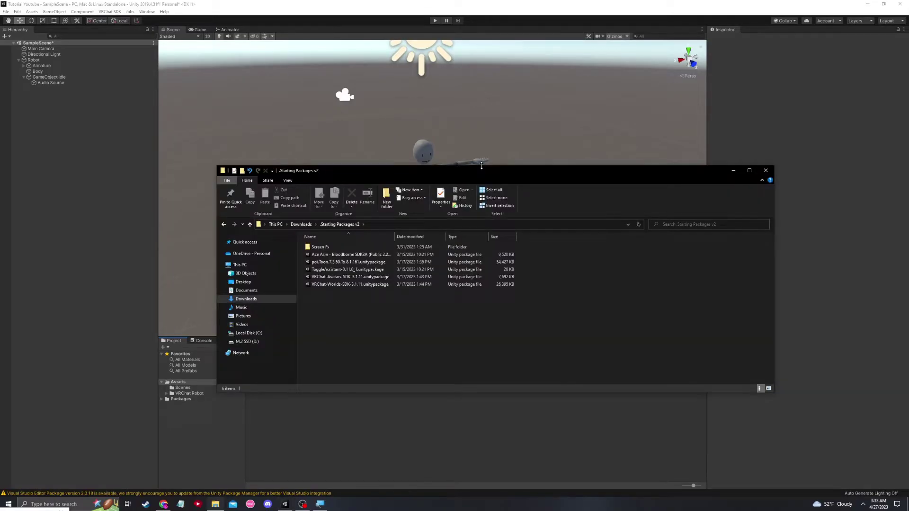
{"action": "left_click", "coordinate": [331, 270]}
{"action": "double_click", "coordinate": [331, 270]}
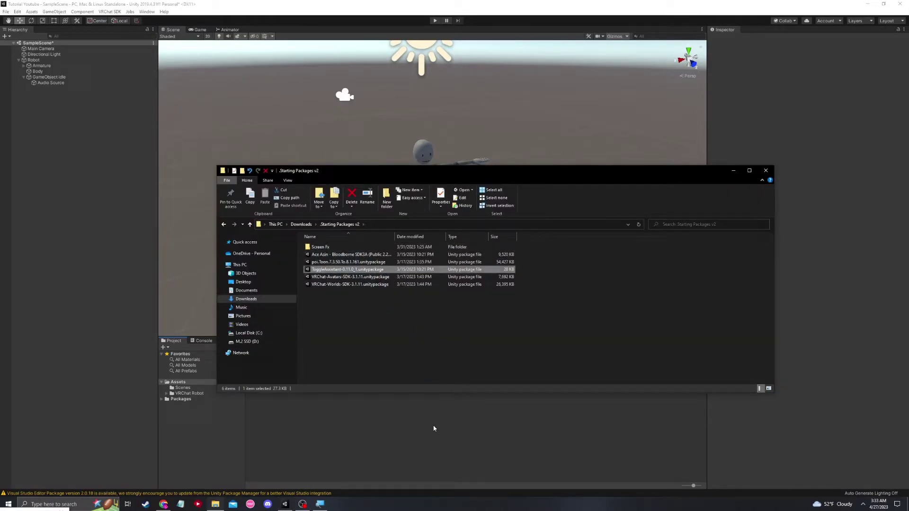
{"action": "left_click", "coordinate": [733, 170]}
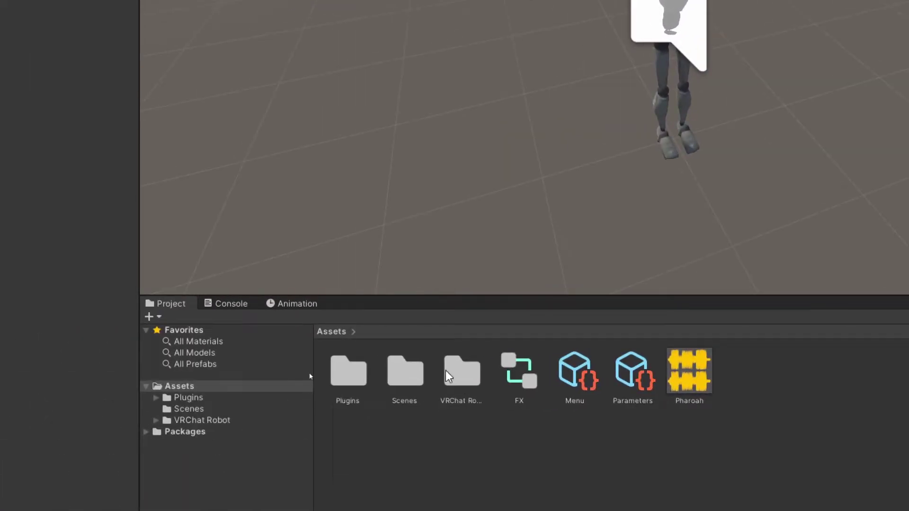
{"action": "left_click", "coordinate": [346, 372]}
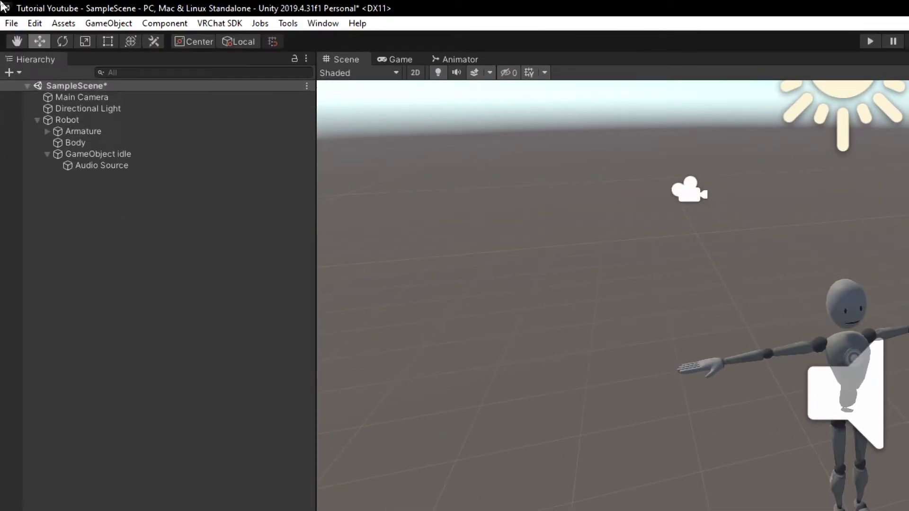
Start creating a simple toggle for GameObject idle, with Robot as the avatar.
{"action": "left_click", "coordinate": [108, 153]}
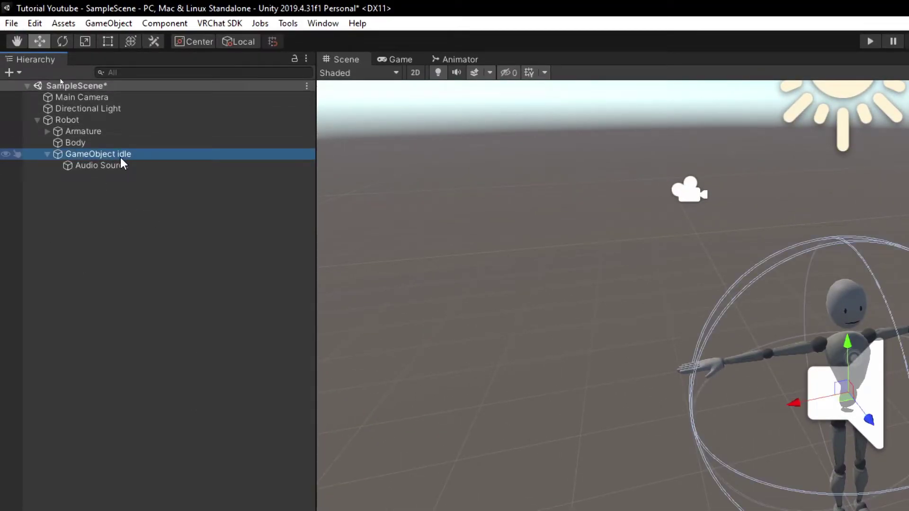
{"action": "right_click", "coordinate": [104, 155]}
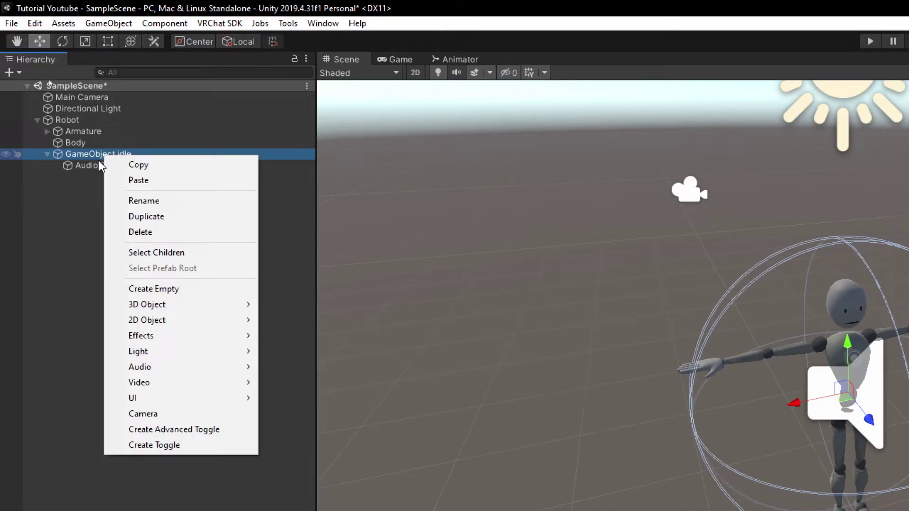
{"action": "left_click", "coordinate": [185, 449]}
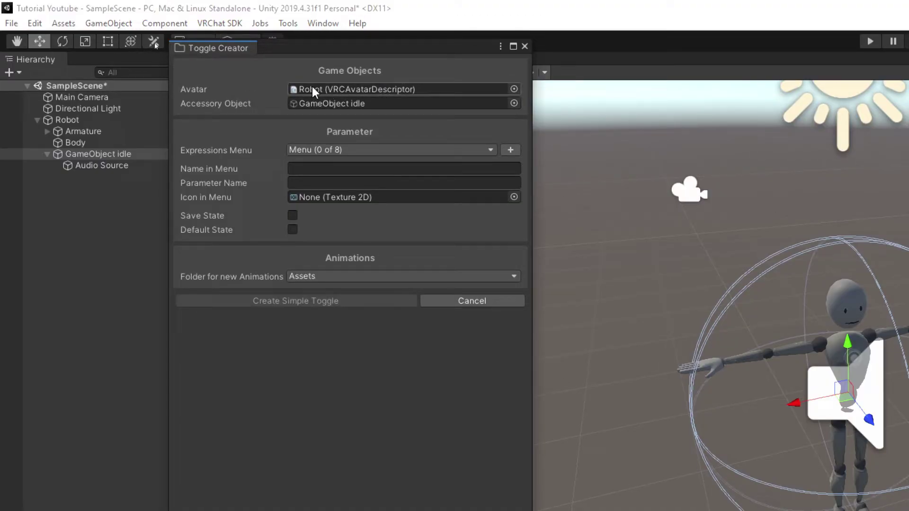
{"action": "left_click_drag", "start_coordinate": [61, 118], "coordinate": [337, 85]}
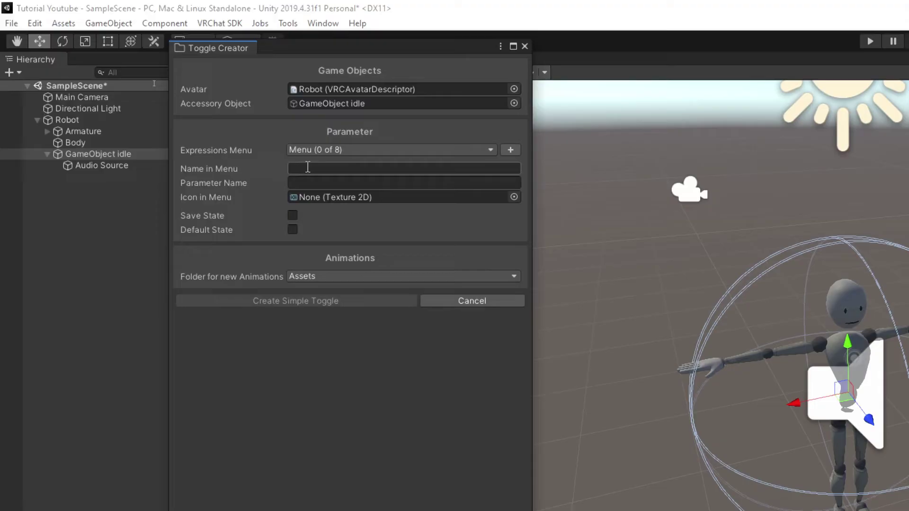
Set the toggle's name in the menu and its parameter name to Pharoah Idle.
{"action": "left_click", "coordinate": [304, 169]}
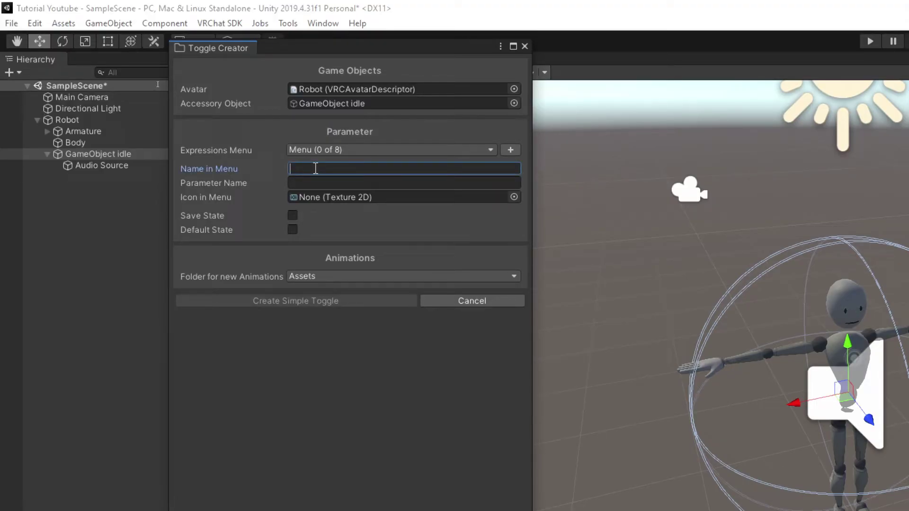
{"action": "type", "text": "Pharo"}
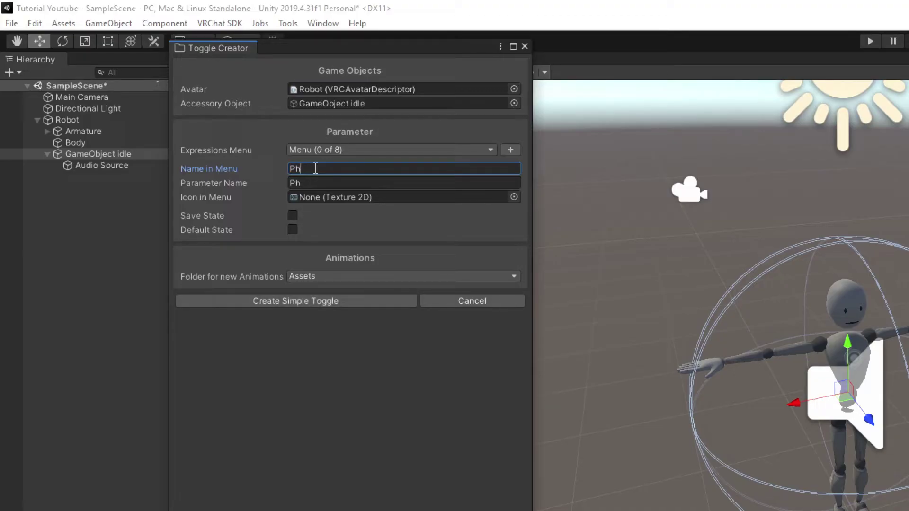
{"action": "type", "text": "ah Idle"}
Choose the buttonssosigningoogle texture as the toggle's menu icon.
{"action": "left_click", "coordinate": [515, 198]}
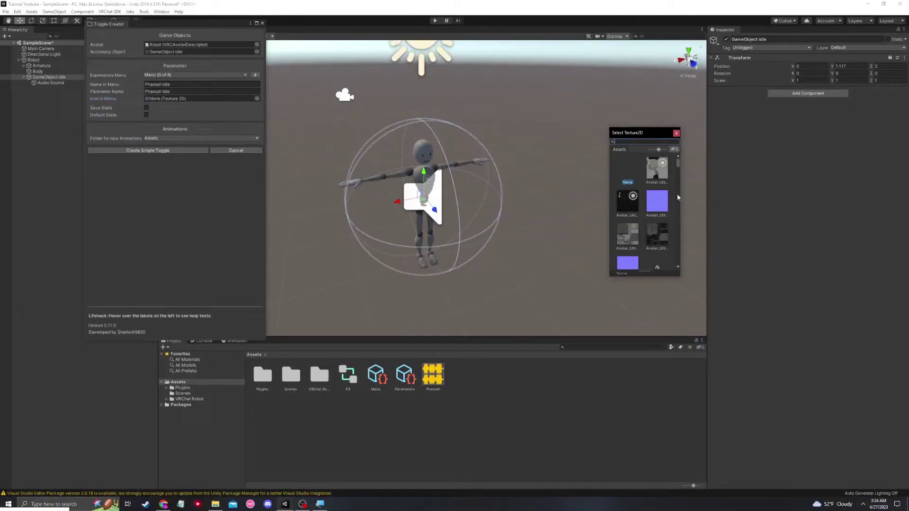
{"action": "left_click", "coordinate": [657, 171]}
{"action": "scroll", "coordinate": [662, 217], "scroll_direction": "down", "scroll_amount": 5}
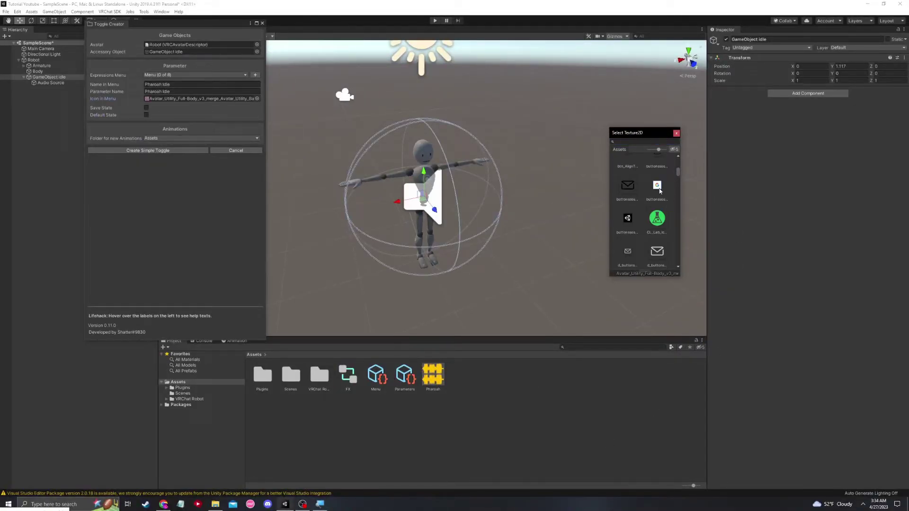
{"action": "left_click", "coordinate": [658, 185]}
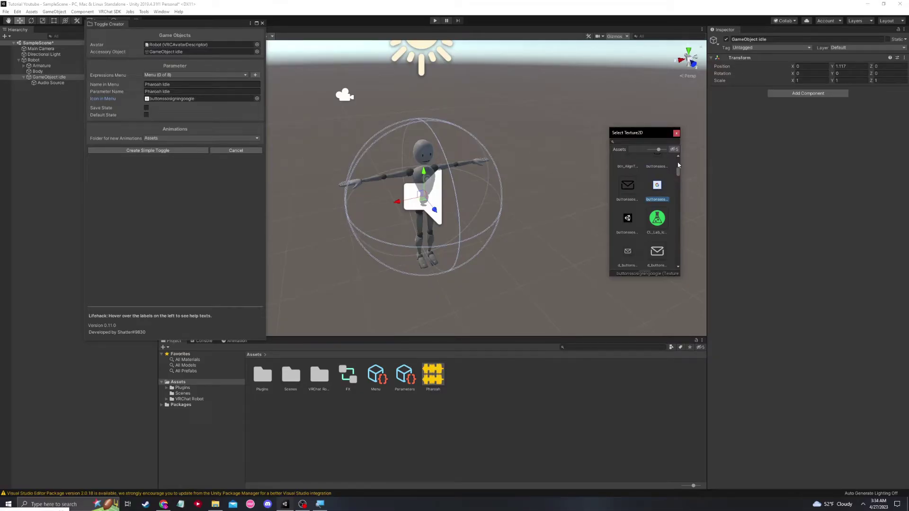
{"action": "double_click", "coordinate": [656, 192]}
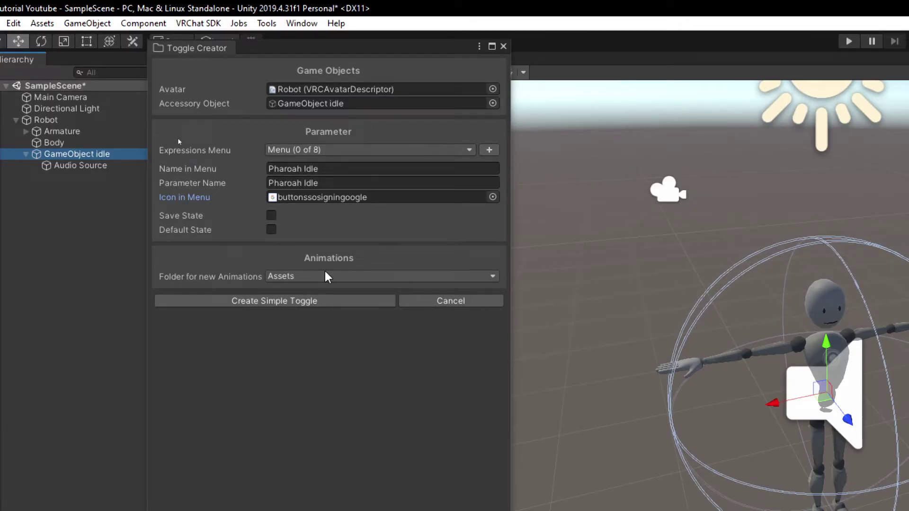
Create the simple toggle in the Assets folder, close Toggle Creator, and check the Parameters asset and the Pharoah Idle animation clips.
{"action": "left_click", "coordinate": [289, 299]}
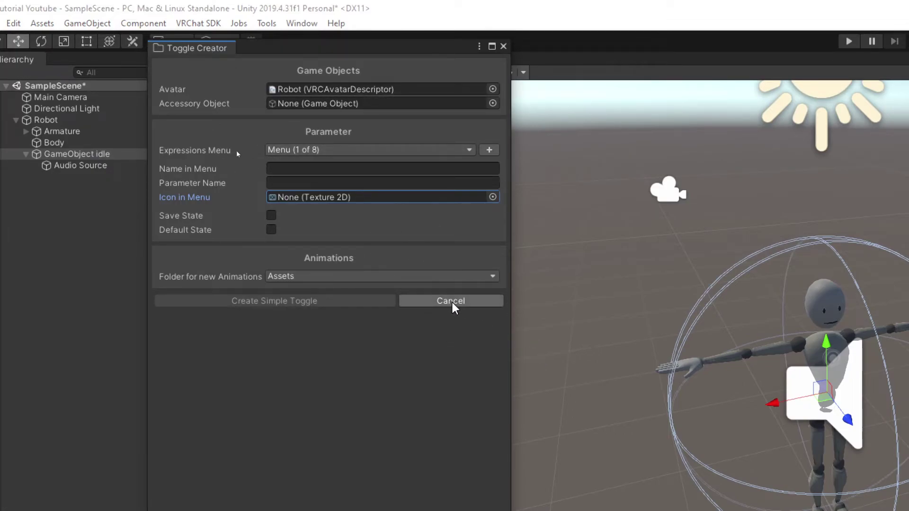
{"action": "left_click", "coordinate": [503, 46]}
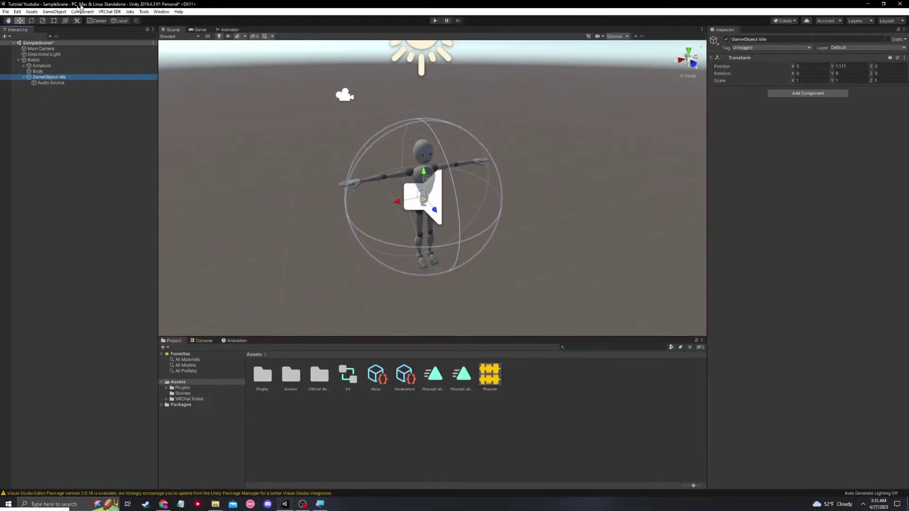
{"action": "left_click", "coordinate": [405, 377]}
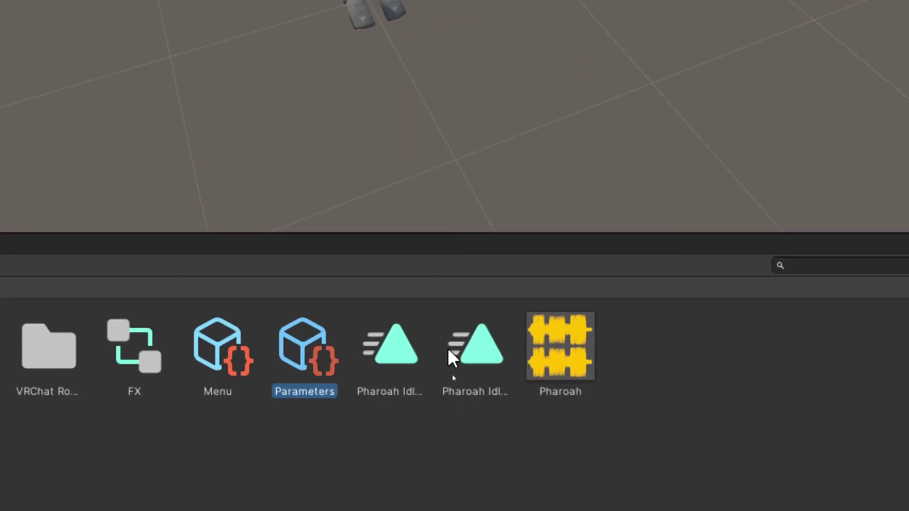
{"action": "left_click", "coordinate": [447, 350]}
{"action": "left_click", "coordinate": [406, 355]}
{"action": "left_click", "coordinate": [456, 357]}
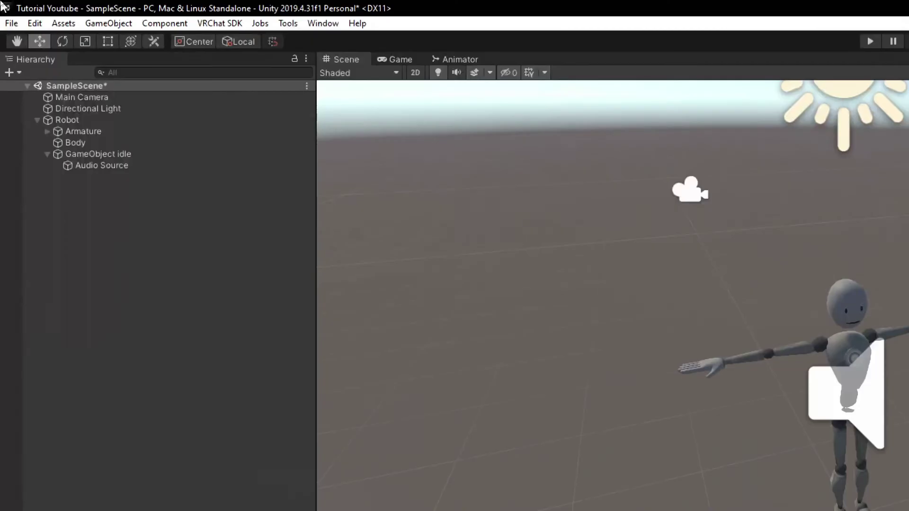
Deactivate GameObject idle so the Robot avatar's music is off by default.
{"action": "left_click", "coordinate": [90, 155]}
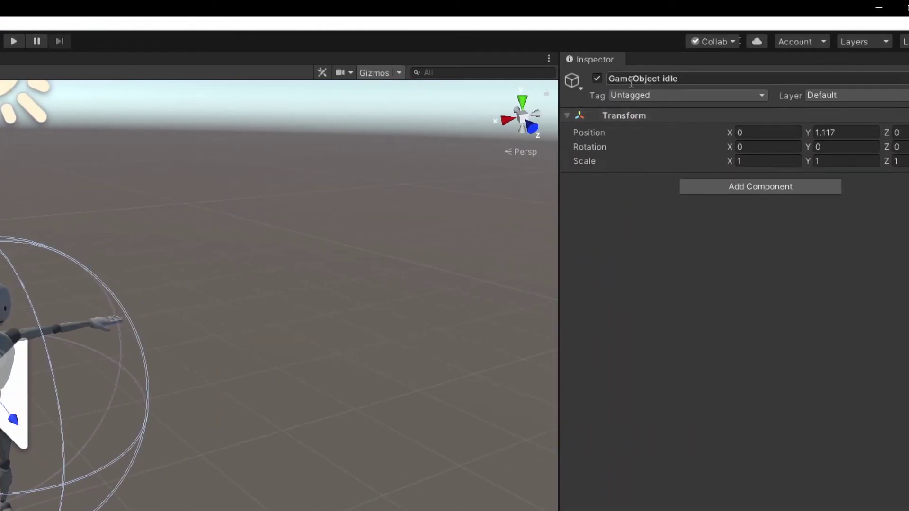
{"action": "left_click", "coordinate": [597, 79]}
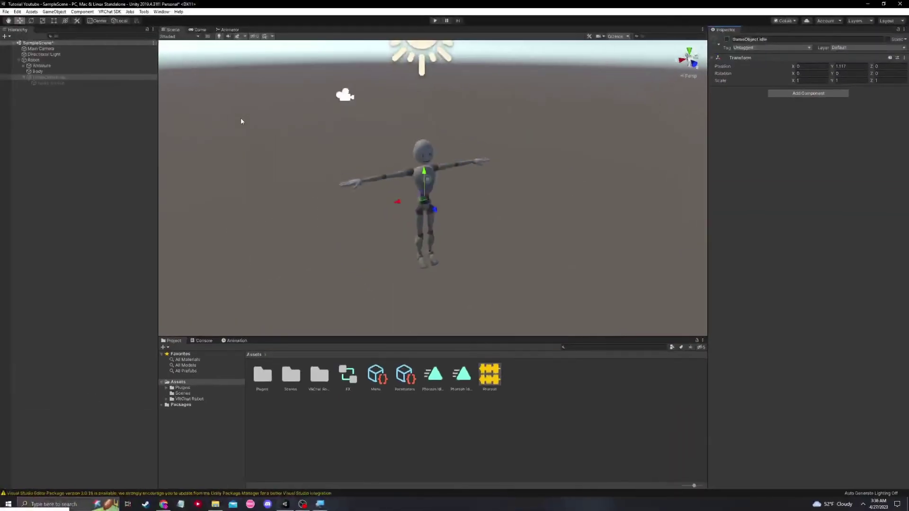
{"action": "left_click", "coordinate": [597, 371]}
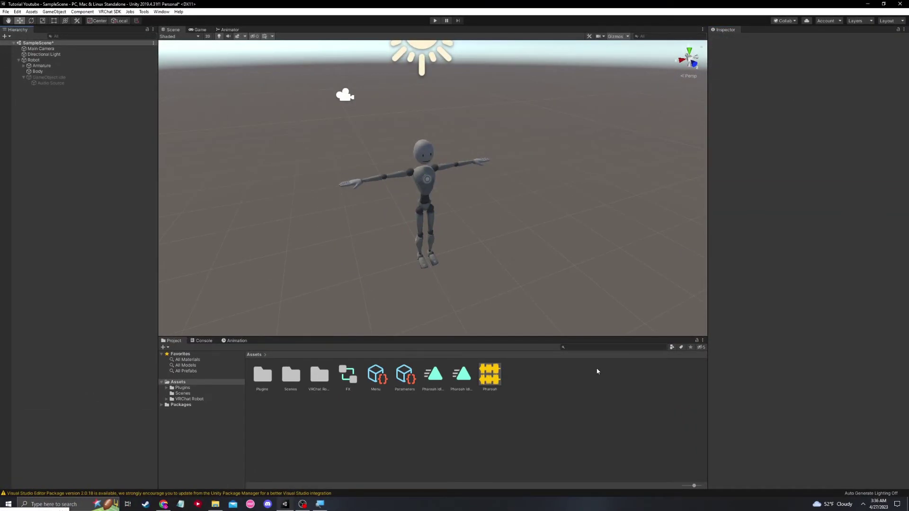